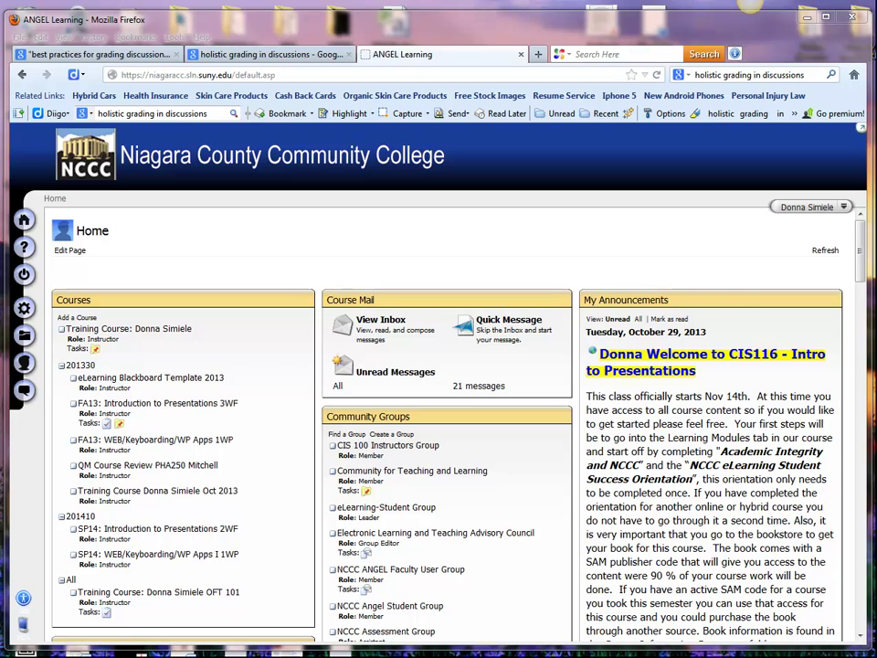
- Open the FA13: Introduction to Presentations 3WF course from the ANGEL Courses list
{"action": "left_click", "coordinate": [180, 407]}
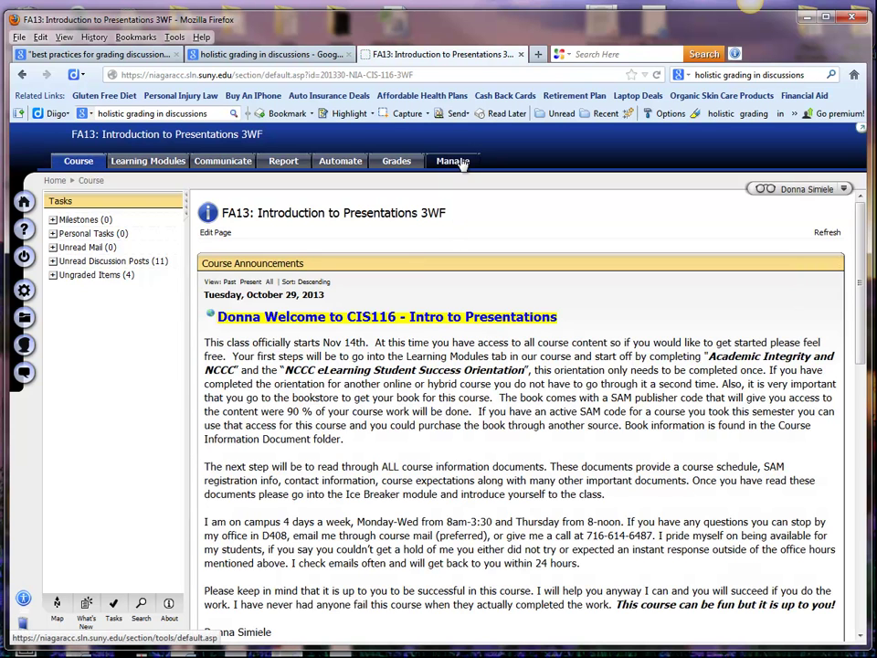
- Go to the course's Export Console through the Manage tab
{"action": "left_click", "coordinate": [457, 162]}
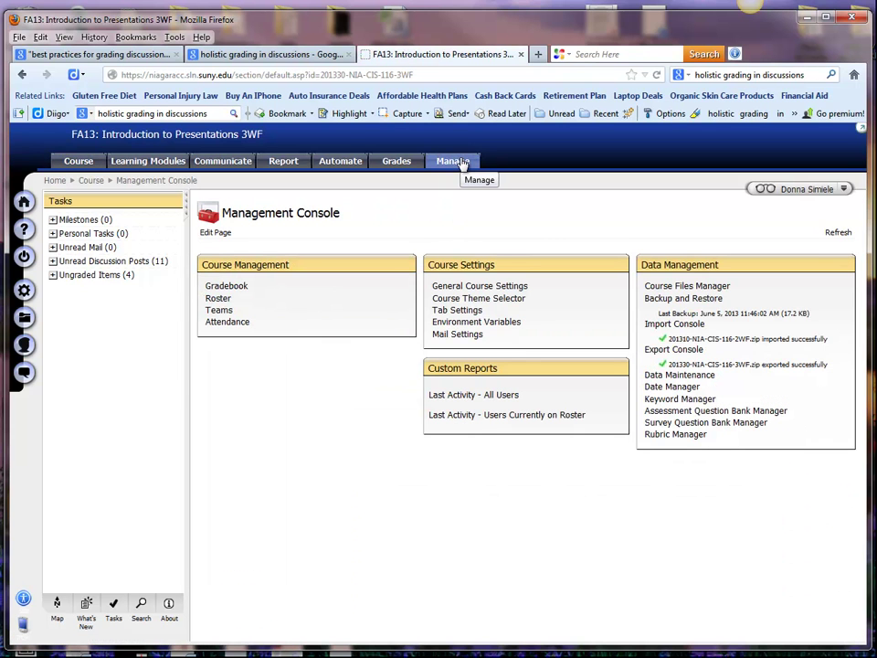
{"action": "left_click", "coordinate": [673, 352]}
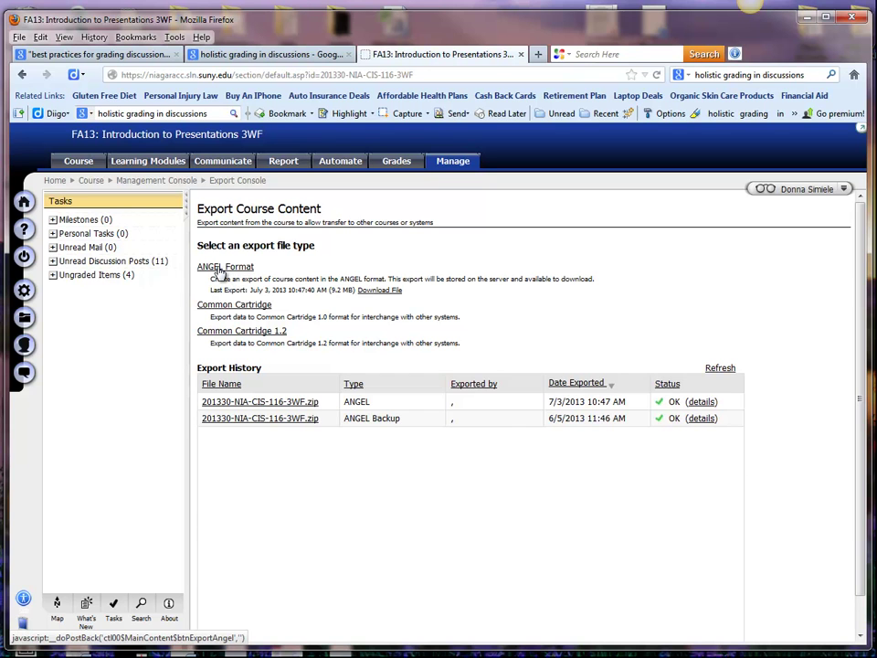
- Queue an ANGEL Format export of the course with all summary items kept
{"action": "left_click", "coordinate": [225, 271]}
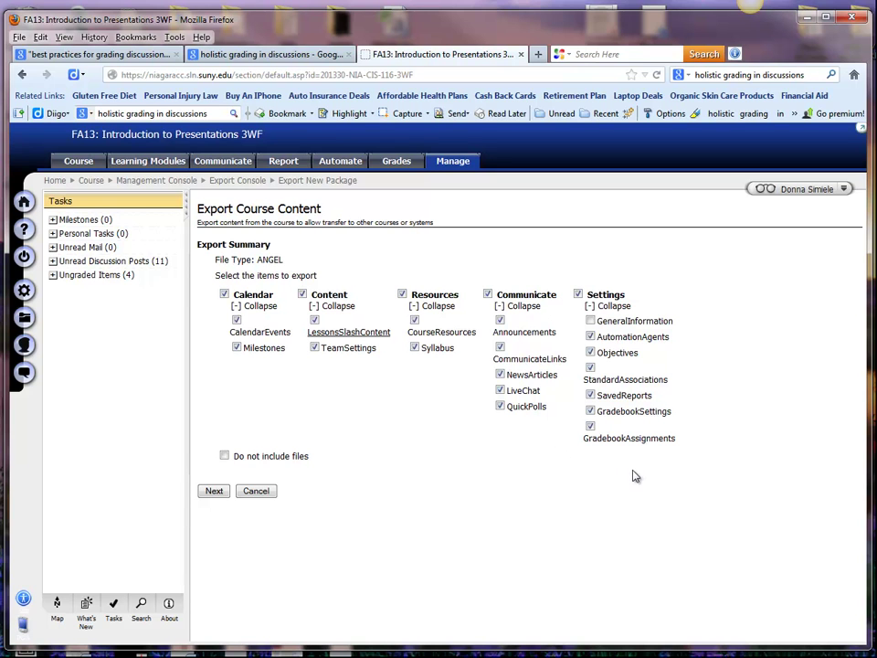
{"action": "left_click", "coordinate": [212, 492]}
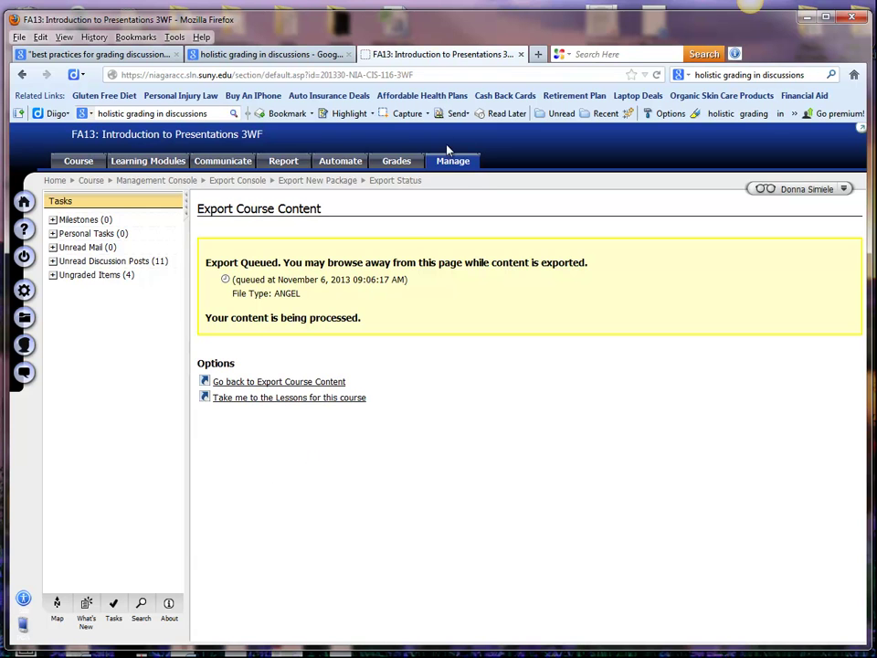
- Reopen the Export Console to see the new ANGEL export listed as Queued
{"action": "left_click", "coordinate": [451, 168]}
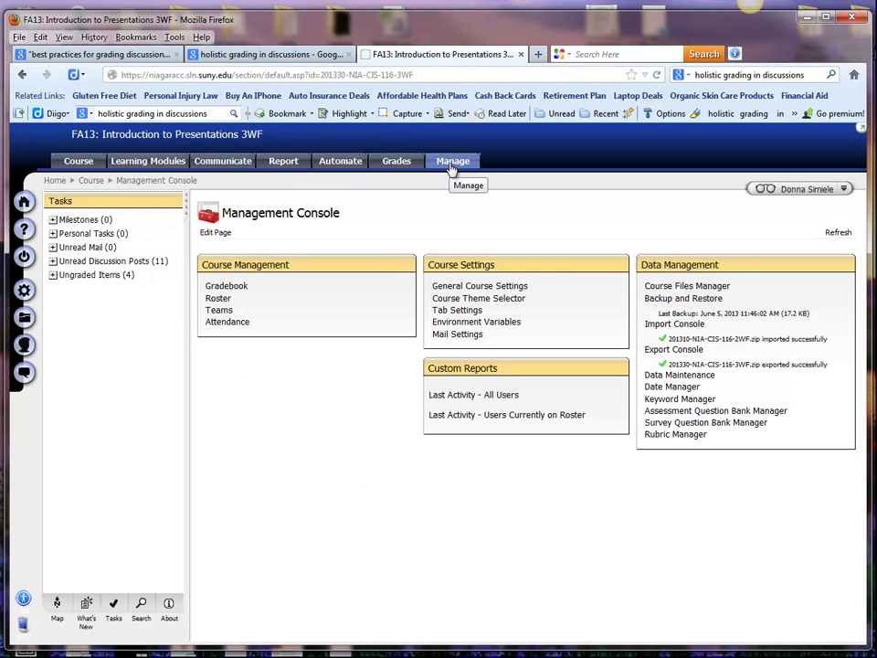
{"action": "left_click", "coordinate": [675, 350]}
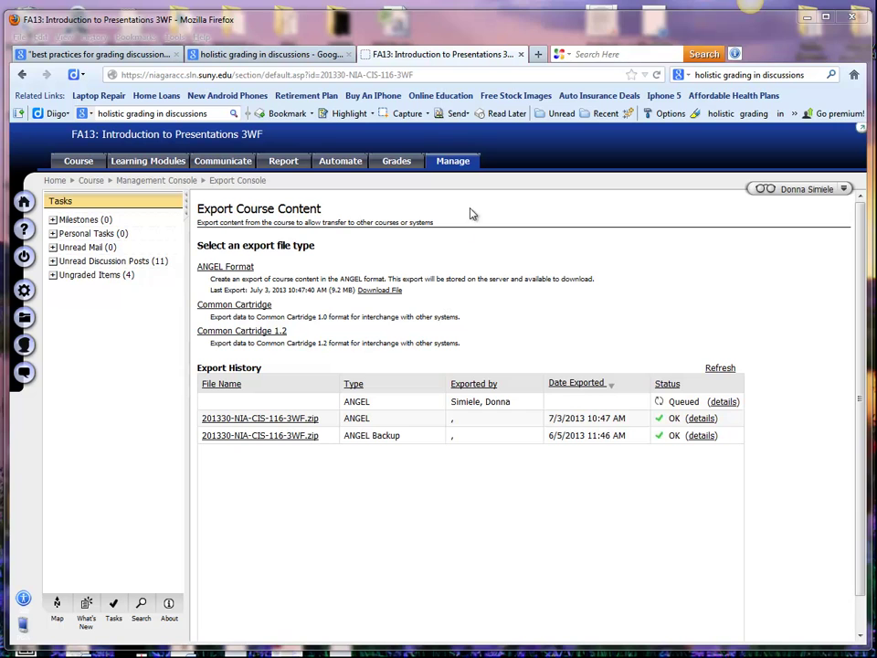
- Refresh the Export Console and download the finished 201330-NIA-CIS-116-3WF (1).zip export
{"action": "left_click", "coordinate": [461, 163]}
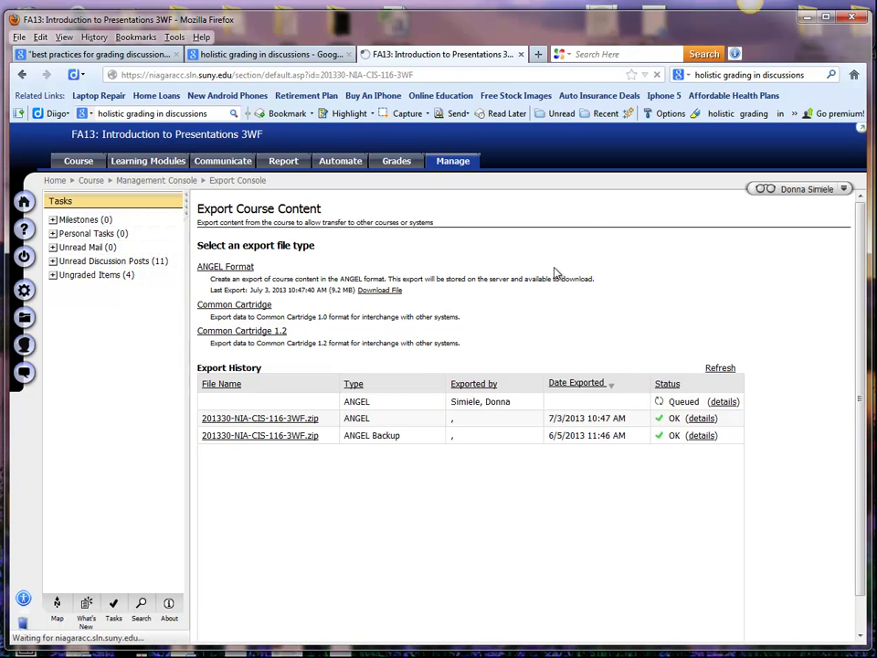
{"action": "left_click", "coordinate": [674, 351]}
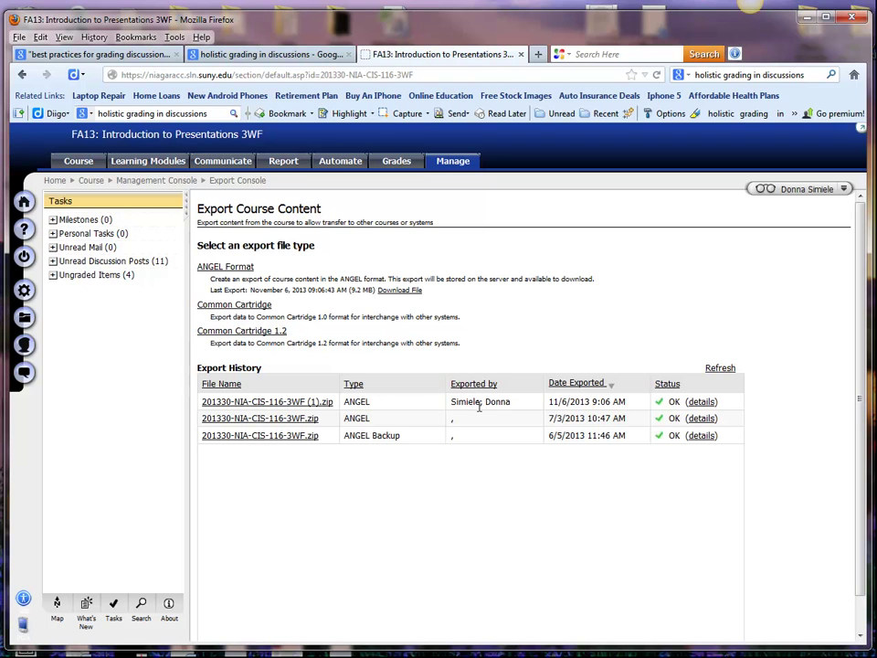
{"action": "left_click", "coordinate": [287, 404]}
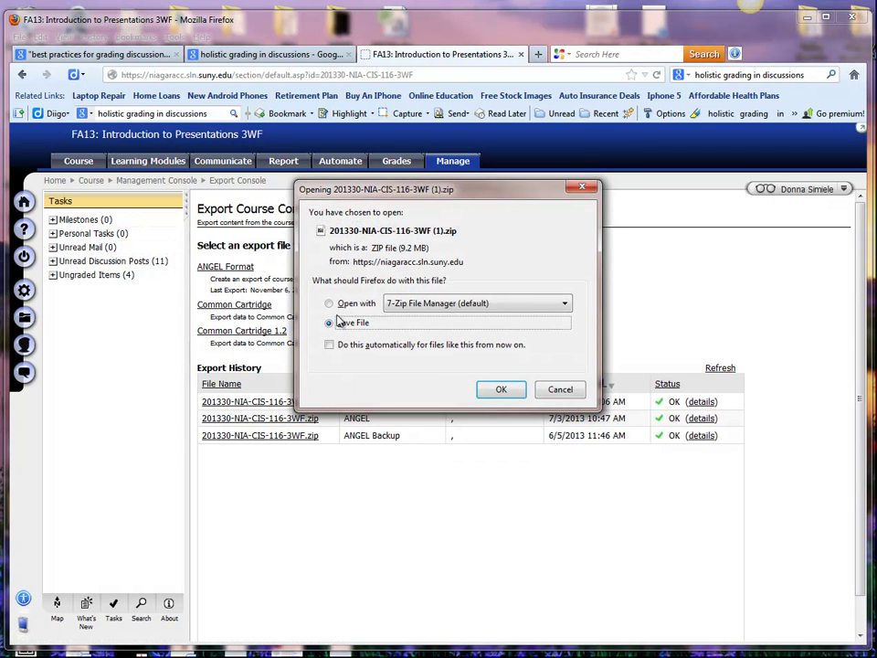
- Save the 9.2 MB export zip to Downloads and close the downloads list
{"action": "left_click", "coordinate": [506, 390]}
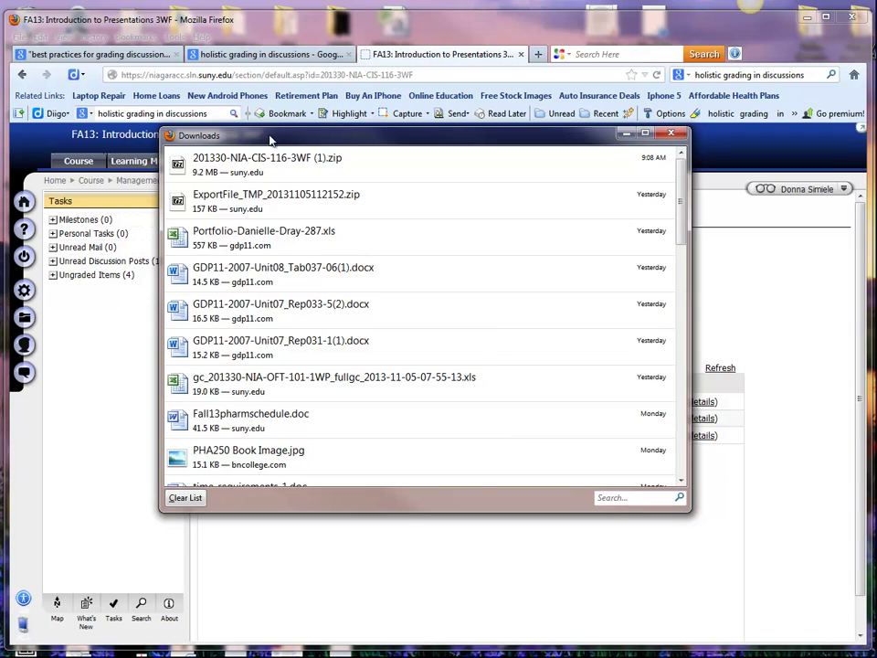
{"action": "left_click", "coordinate": [671, 135]}
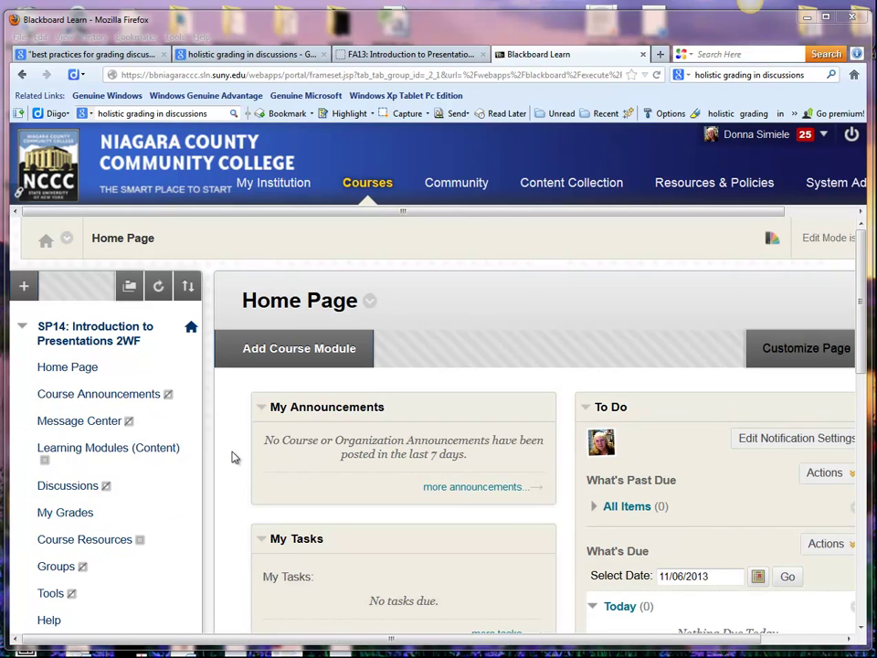
- Expand Packages and Utilities in the SP14 course's Control Panel
{"action": "scroll", "coordinate": [232, 457], "scroll_direction": "down", "scroll_amount": 3}
{"action": "scroll", "coordinate": [234, 460], "scroll_direction": "down", "scroll_amount": 5}
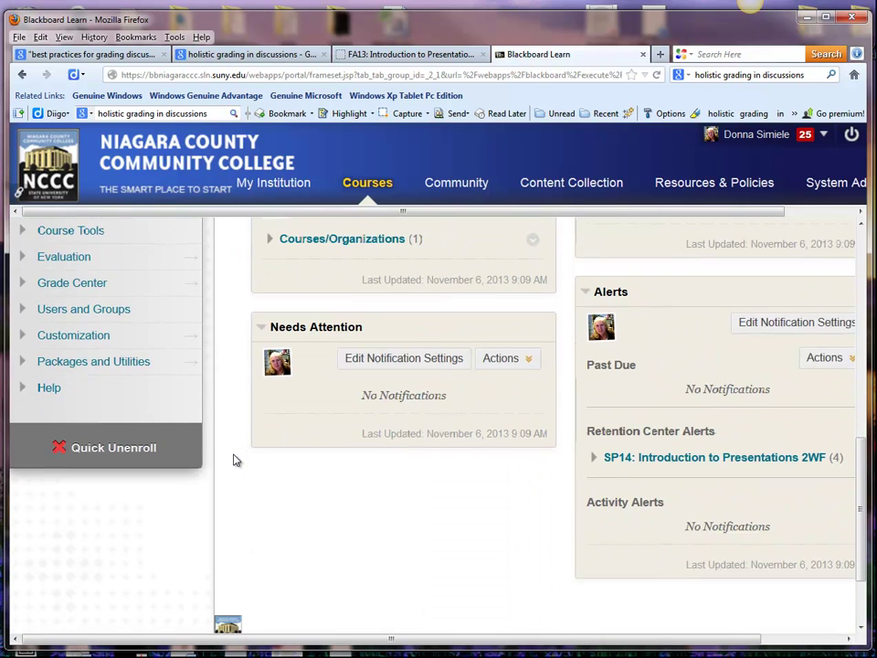
{"action": "scroll", "coordinate": [233, 459], "scroll_direction": "up", "scroll_amount": 2}
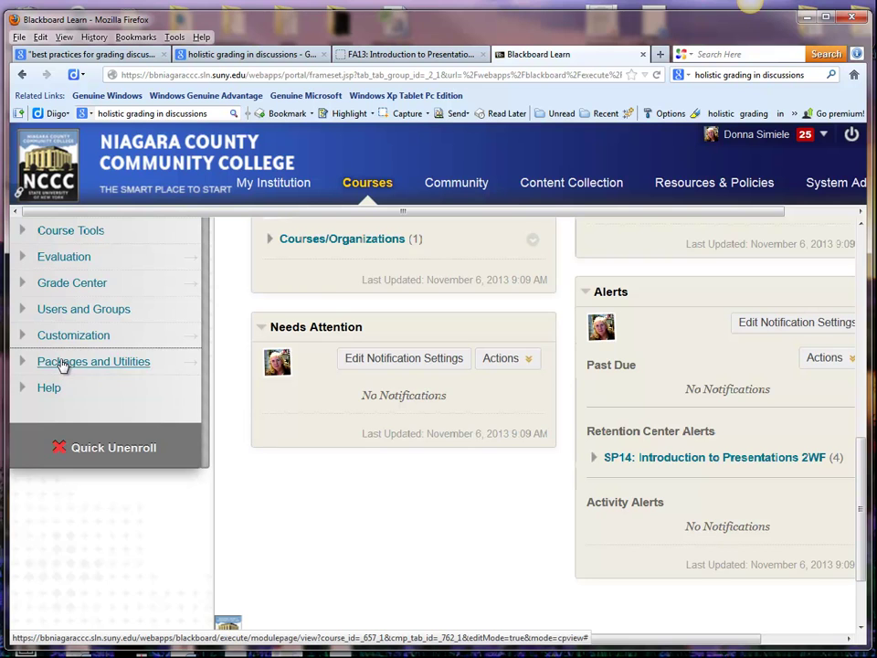
{"action": "left_click", "coordinate": [63, 364]}
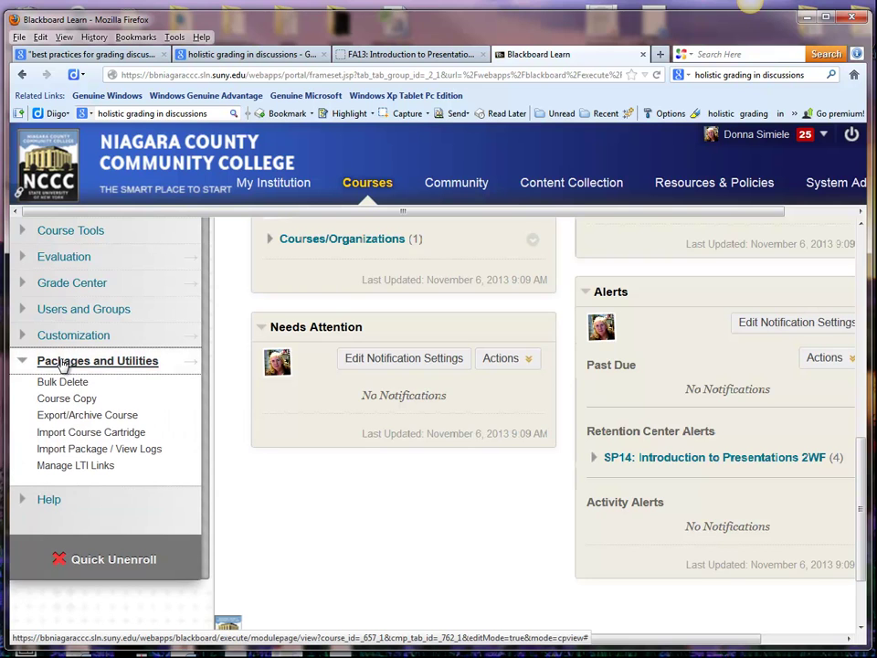
- Start a new package import for course 201410-NIA-CIS-116-2WF from Import Package / View Logs
{"action": "left_click", "coordinate": [88, 450]}
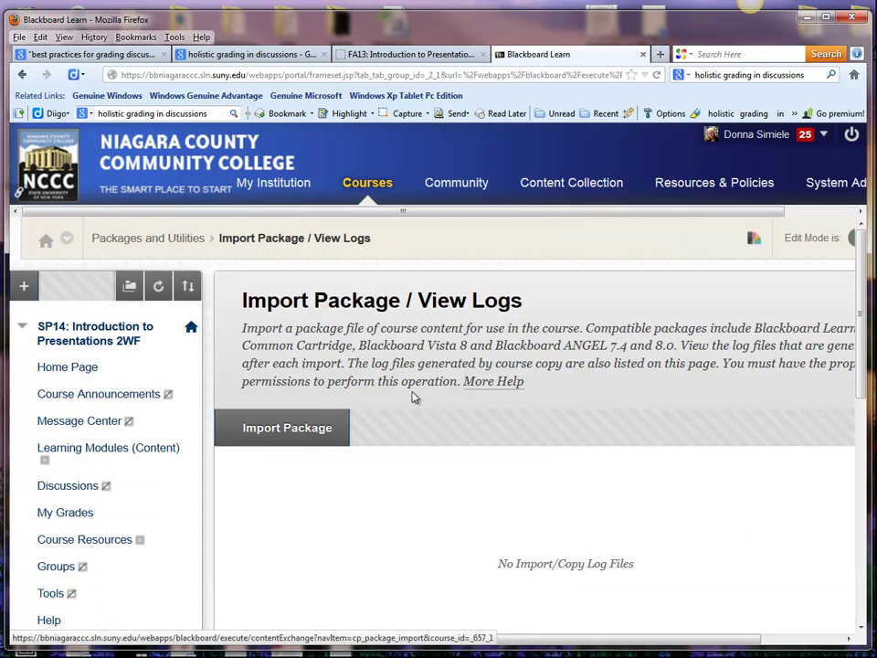
{"action": "left_click", "coordinate": [275, 430]}
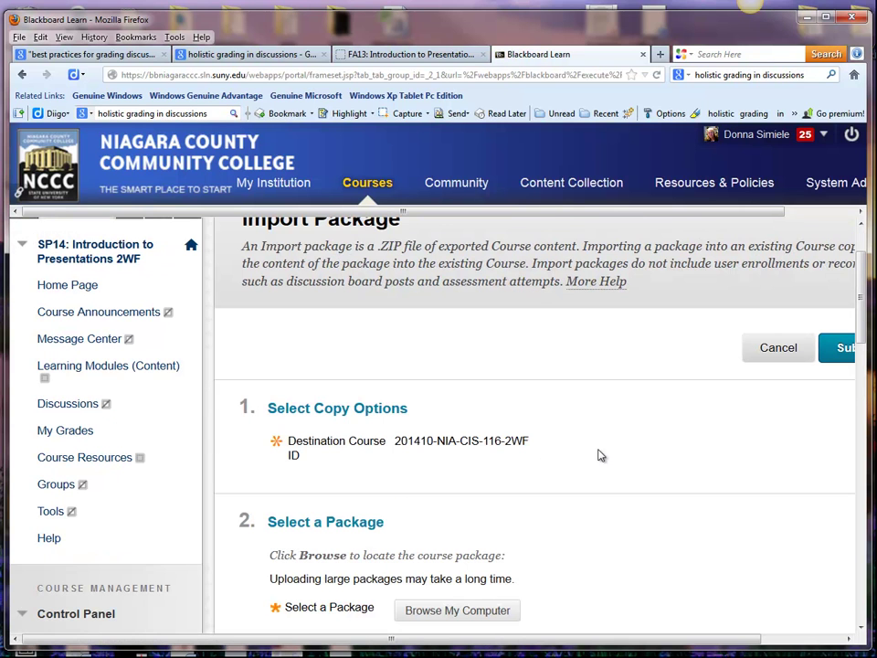
{"action": "scroll", "coordinate": [633, 483], "scroll_direction": "down", "scroll_amount": 2}
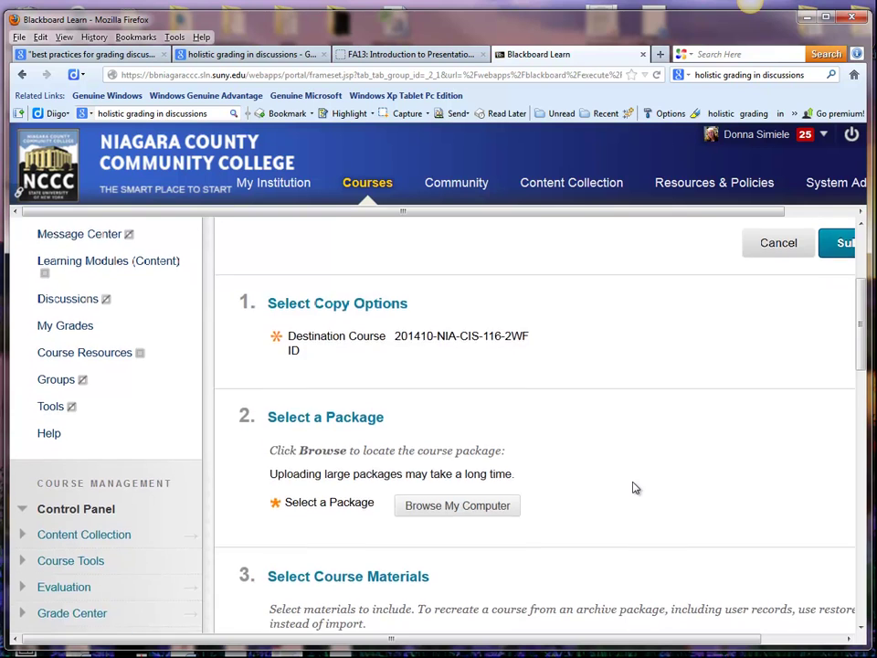
{"action": "scroll", "coordinate": [636, 488], "scroll_direction": "down", "scroll_amount": 2}
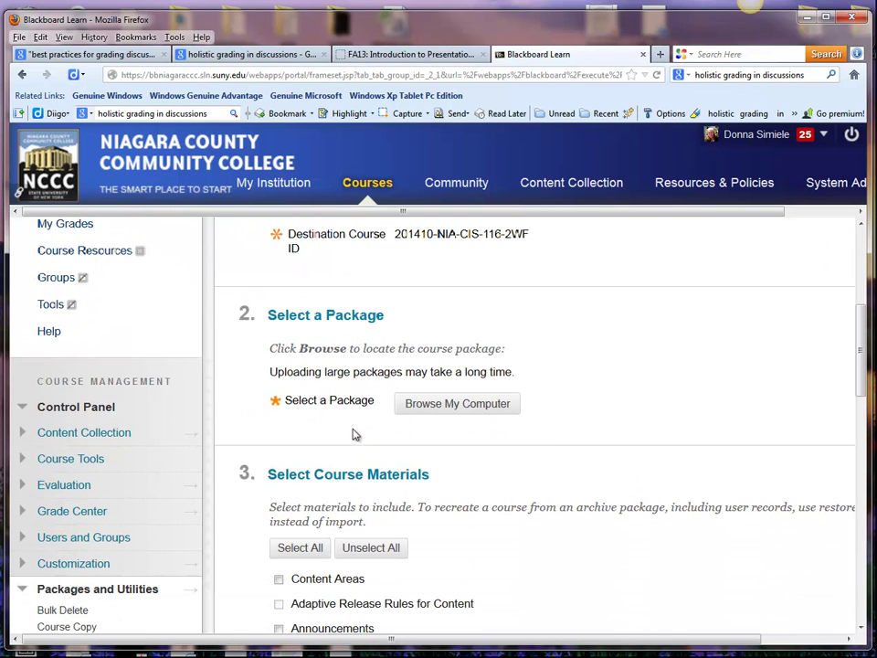
- Attach 201330-NIA-CIS-116-3WF (1).zip from Downloads as the package file
{"action": "left_click", "coordinate": [445, 411]}
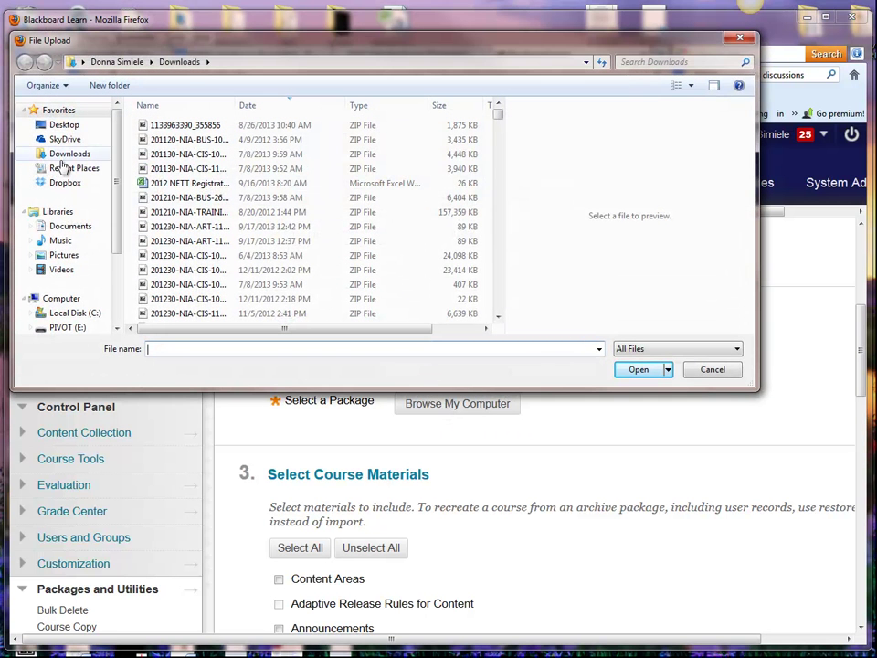
{"action": "left_click", "coordinate": [190, 66]}
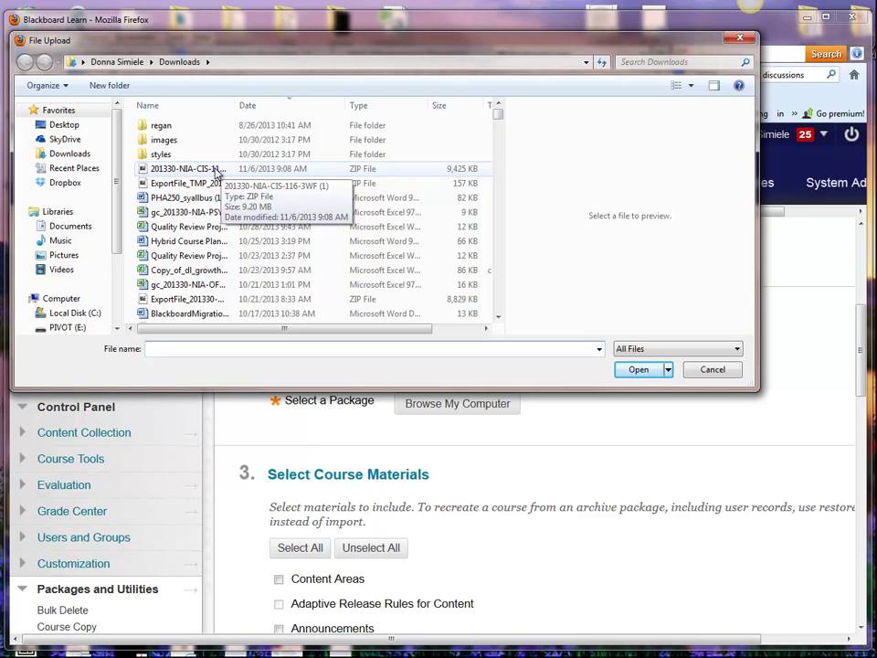
{"action": "double_click", "coordinate": [218, 170]}
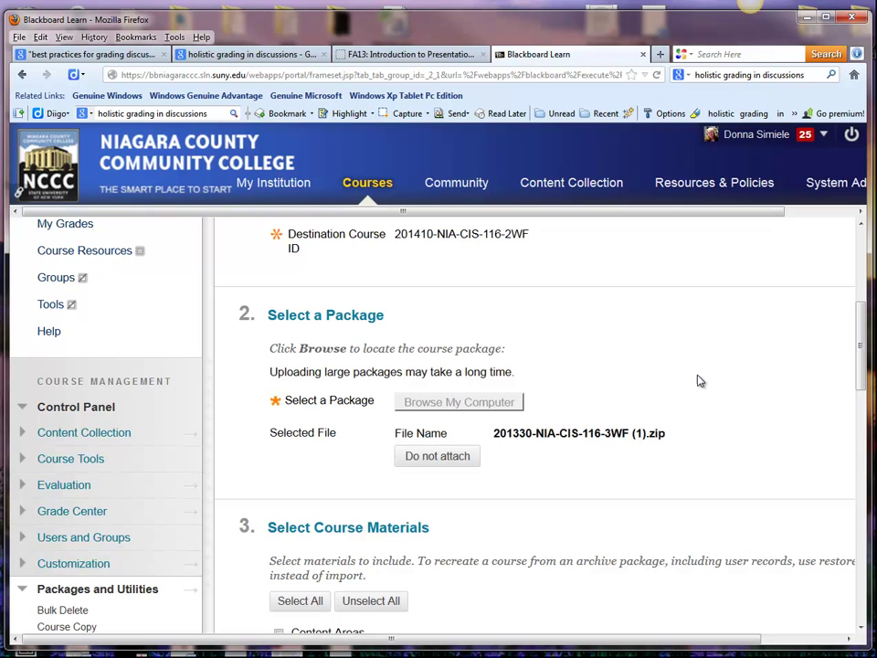
- Select all course materials for the import
{"action": "scroll", "coordinate": [701, 380], "scroll_direction": "down", "scroll_amount": 2}
{"action": "scroll", "coordinate": [701, 380], "scroll_direction": "down", "scroll_amount": 2}
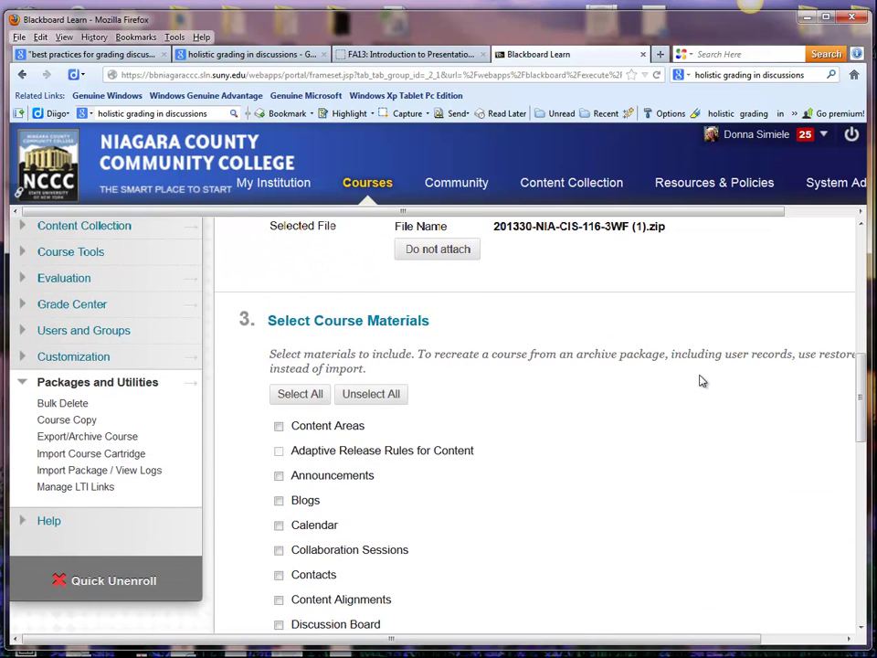
{"action": "scroll", "coordinate": [701, 381], "scroll_direction": "down", "scroll_amount": 2}
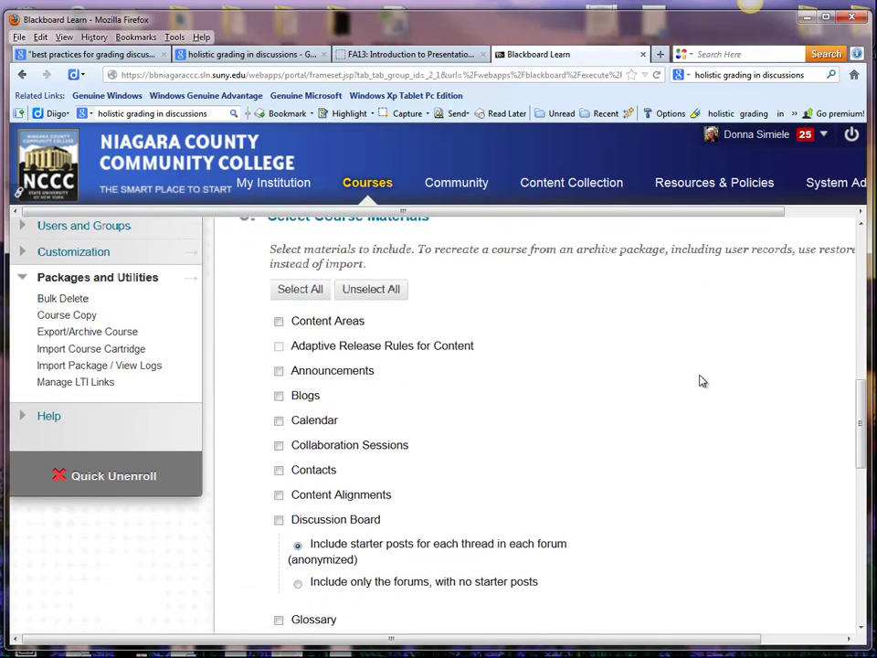
{"action": "scroll", "coordinate": [702, 380], "scroll_direction": "down", "scroll_amount": 2}
{"action": "scroll", "coordinate": [701, 380], "scroll_direction": "down", "scroll_amount": 2}
{"action": "scroll", "coordinate": [701, 380], "scroll_direction": "down", "scroll_amount": 3}
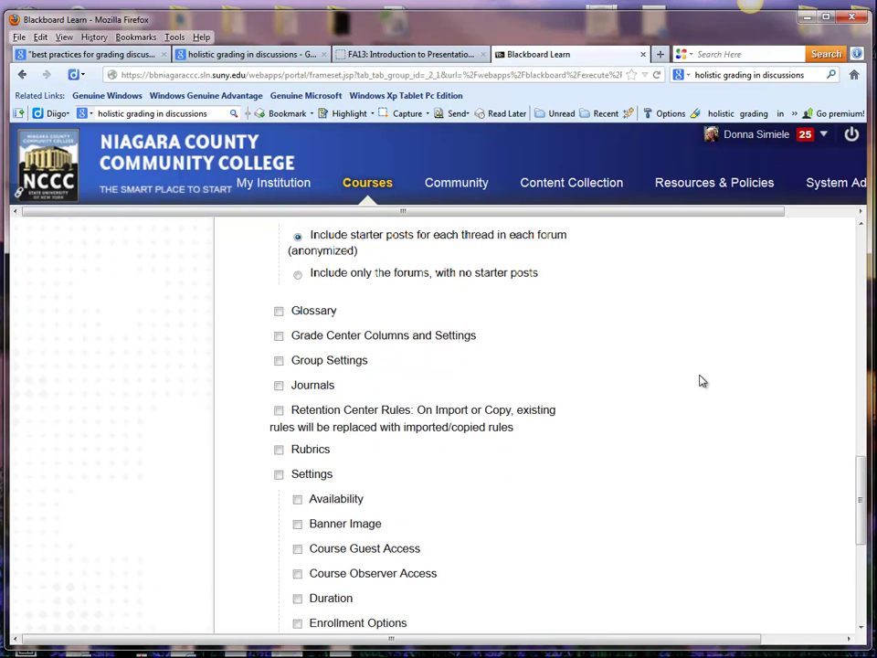
{"action": "scroll", "coordinate": [701, 380], "scroll_direction": "down", "scroll_amount": 1}
{"action": "scroll", "coordinate": [701, 380], "scroll_direction": "down", "scroll_amount": 4}
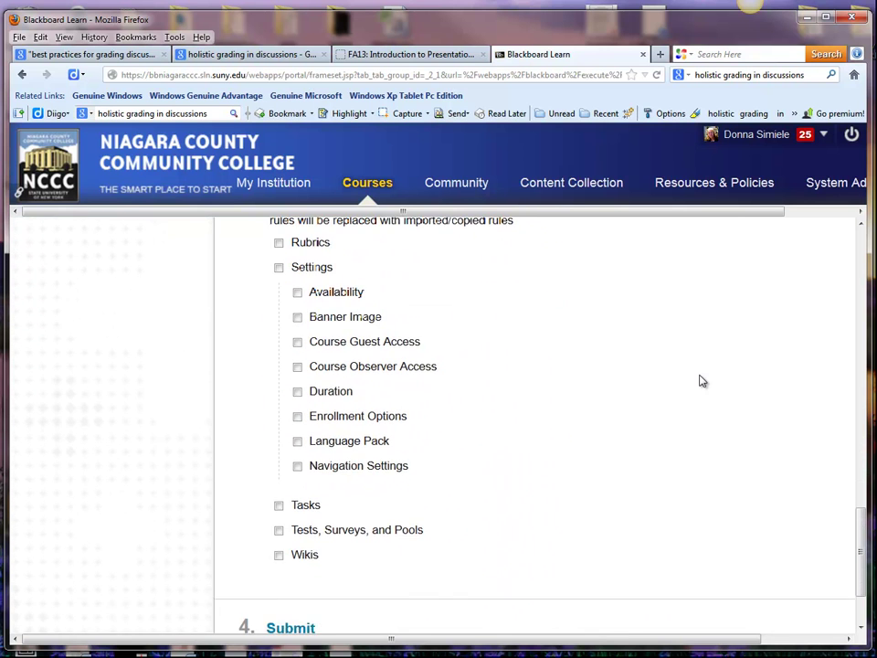
{"action": "scroll", "coordinate": [702, 380], "scroll_direction": "up", "scroll_amount": 10}
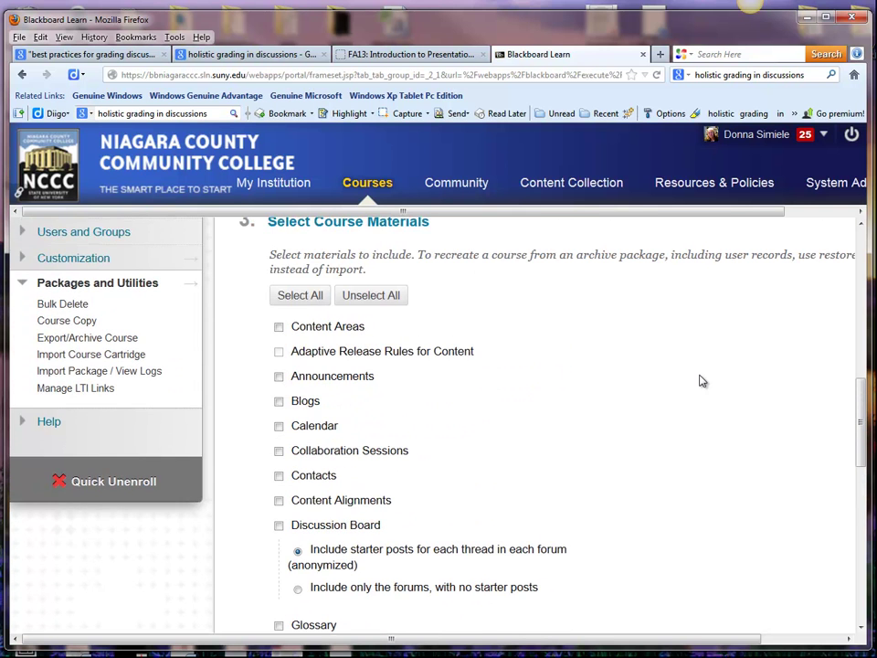
{"action": "scroll", "coordinate": [701, 381], "scroll_direction": "up", "scroll_amount": 2}
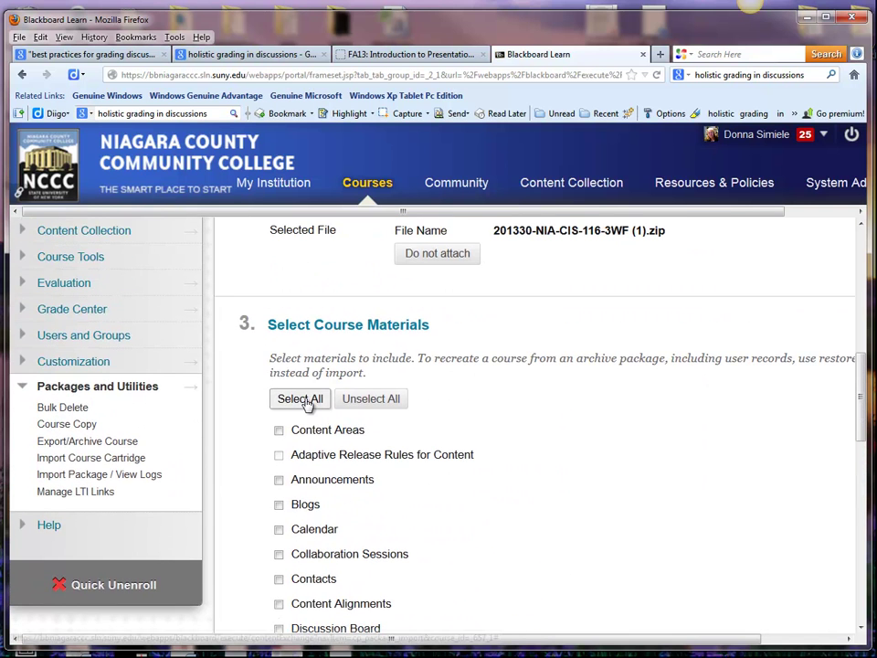
{"action": "left_click", "coordinate": [307, 401]}
- Import discussion boards as forums only without starter posts, and submit the import
{"action": "scroll", "coordinate": [627, 445], "scroll_direction": "down", "scroll_amount": 4}
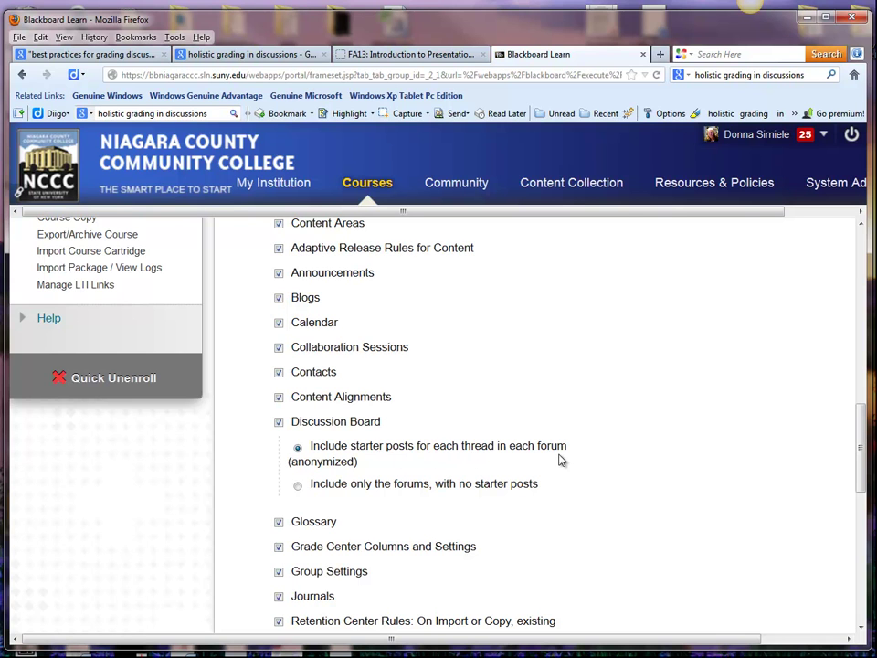
{"action": "left_click", "coordinate": [298, 487]}
{"action": "scroll", "coordinate": [644, 475], "scroll_direction": "down", "scroll_amount": 5}
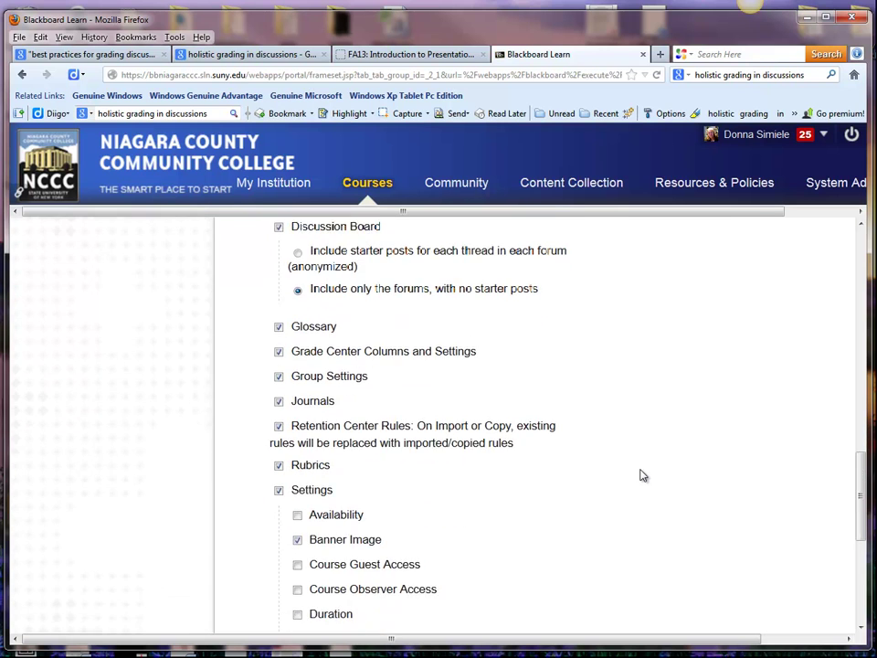
{"action": "scroll", "coordinate": [642, 475], "scroll_direction": "down", "scroll_amount": 6}
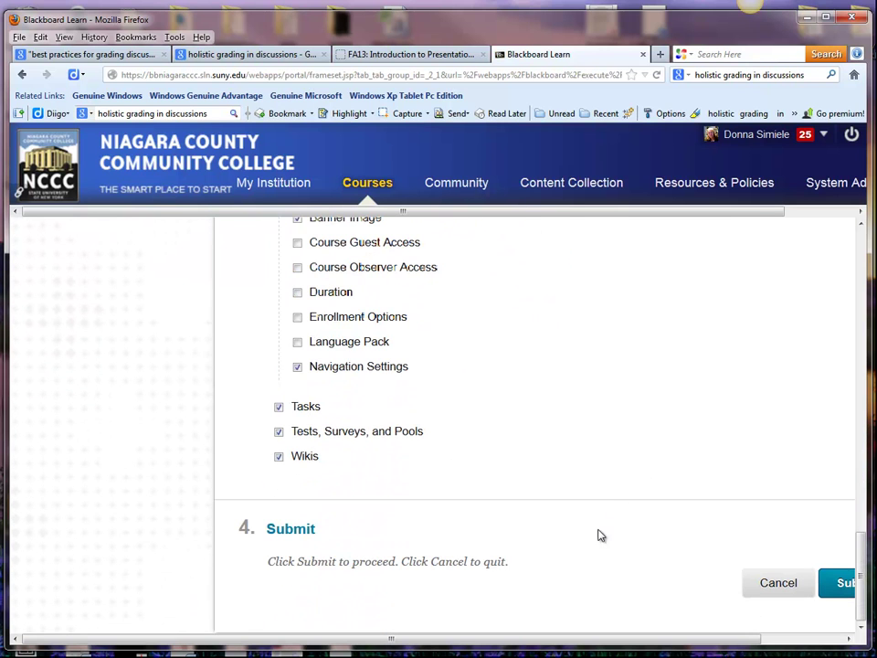
{"action": "left_click", "coordinate": [847, 589]}
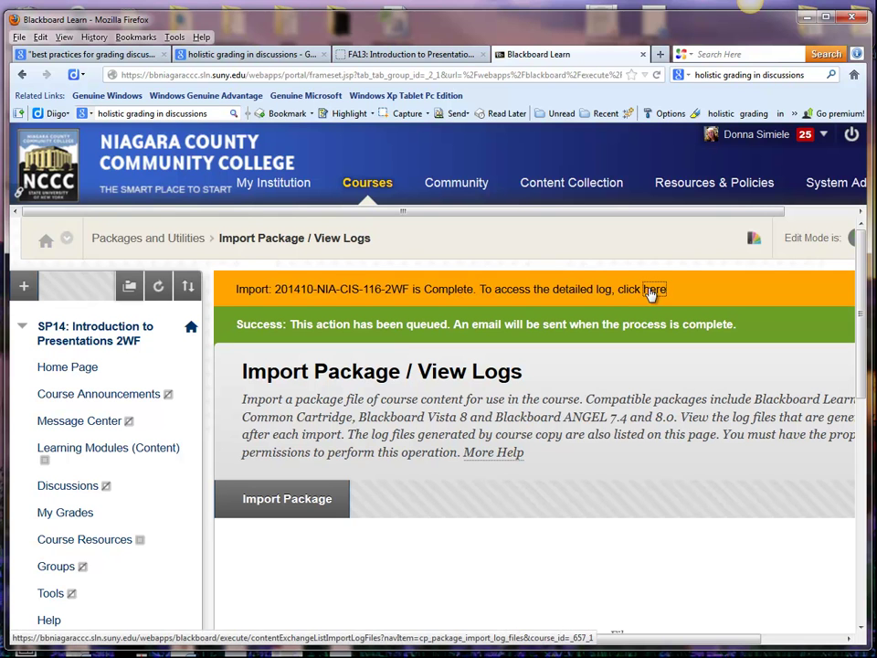
- Open this import's detailed log and review it: 0 fatal errors, 0 errors, one rubric-association warning
{"action": "left_click", "coordinate": [652, 290]}
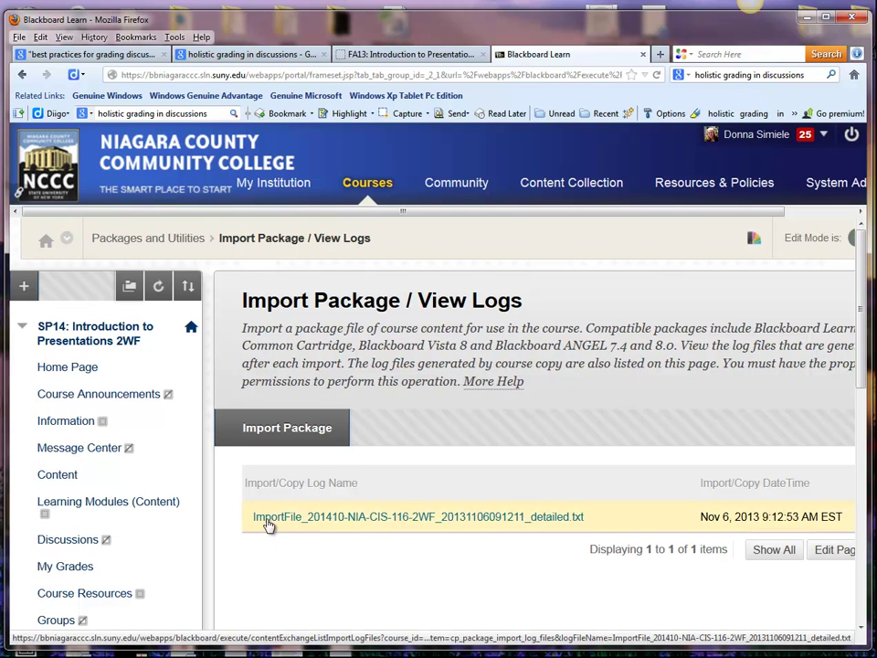
{"action": "left_click", "coordinate": [457, 524]}
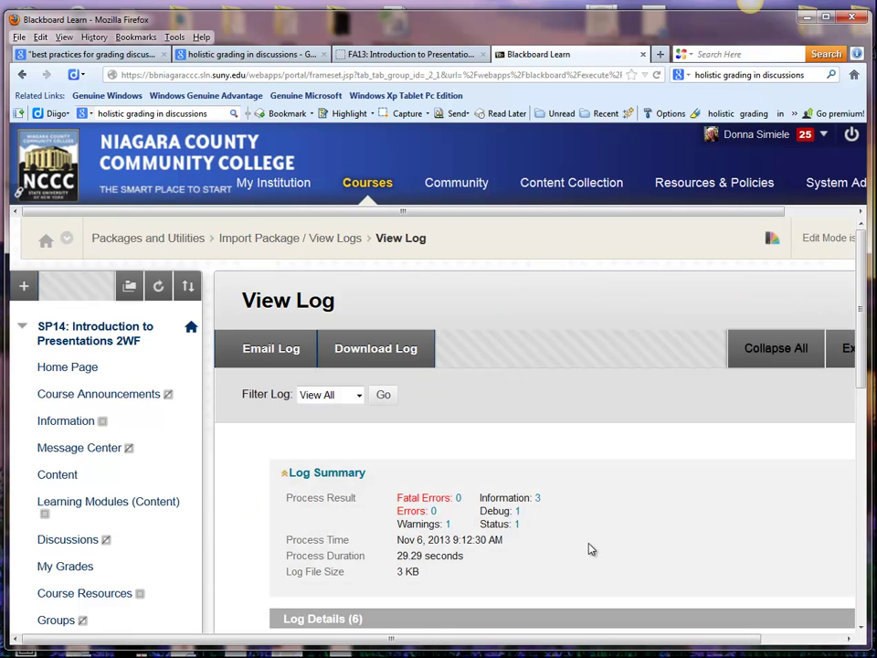
{"action": "scroll", "coordinate": [590, 549], "scroll_direction": "down", "scroll_amount": 4}
{"action": "scroll", "coordinate": [589, 548], "scroll_direction": "up", "scroll_amount": 2}
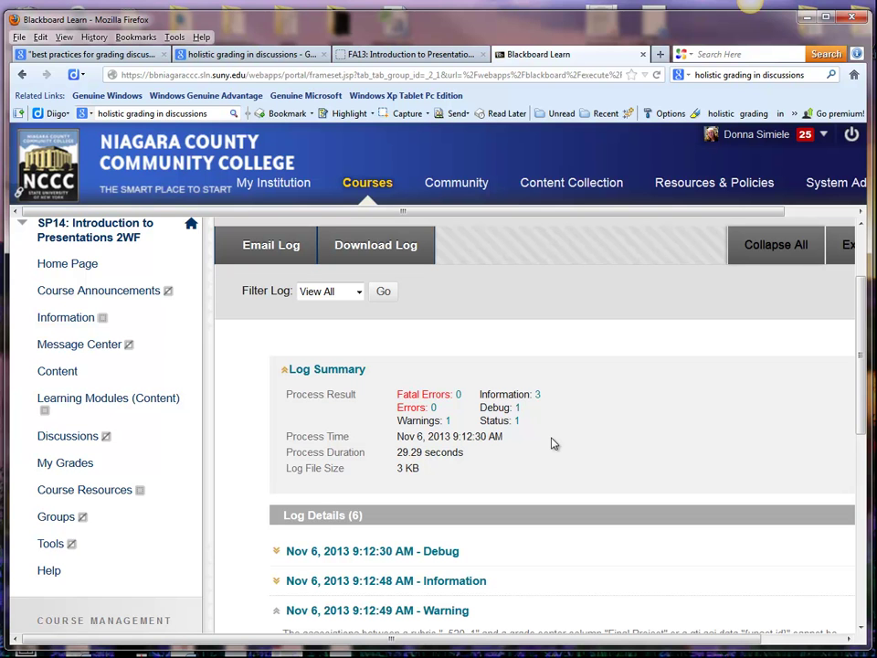
{"action": "scroll", "coordinate": [660, 564], "scroll_direction": "down", "scroll_amount": 4}
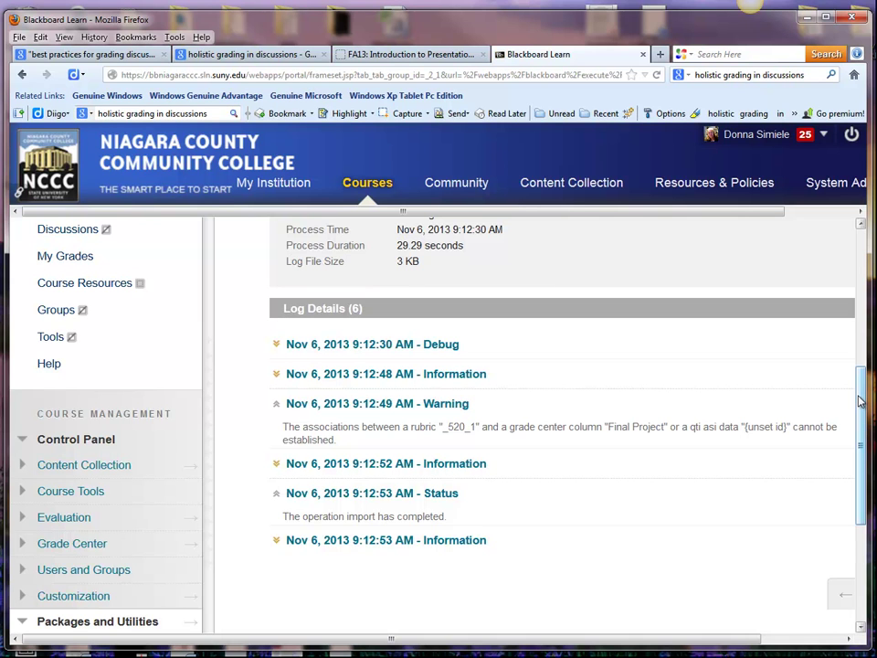
{"action": "left_click_drag", "start_coordinate": [859, 401], "coordinate": [864, 247]}
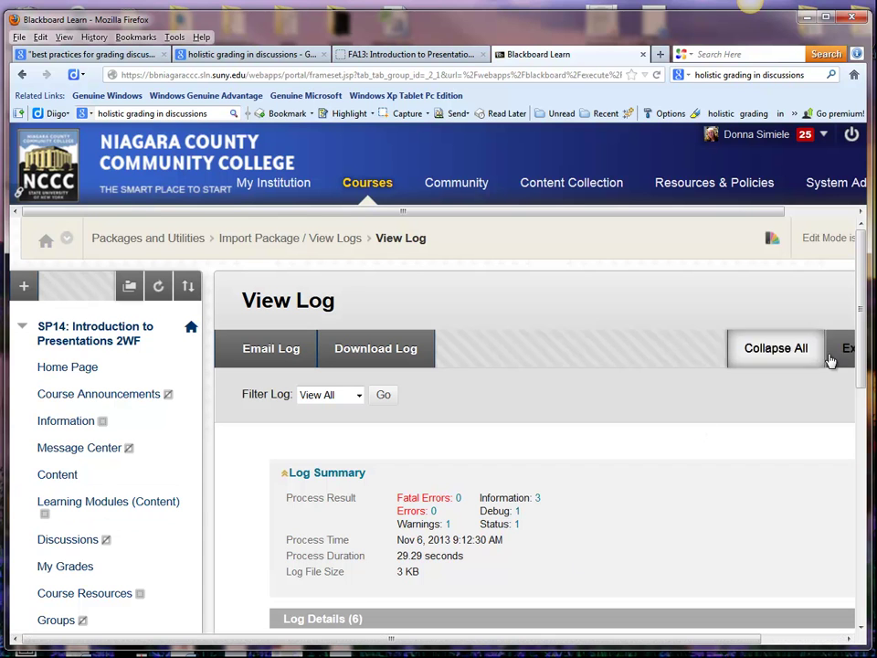
{"action": "left_click_drag", "start_coordinate": [860, 387], "coordinate": [859, 425]}
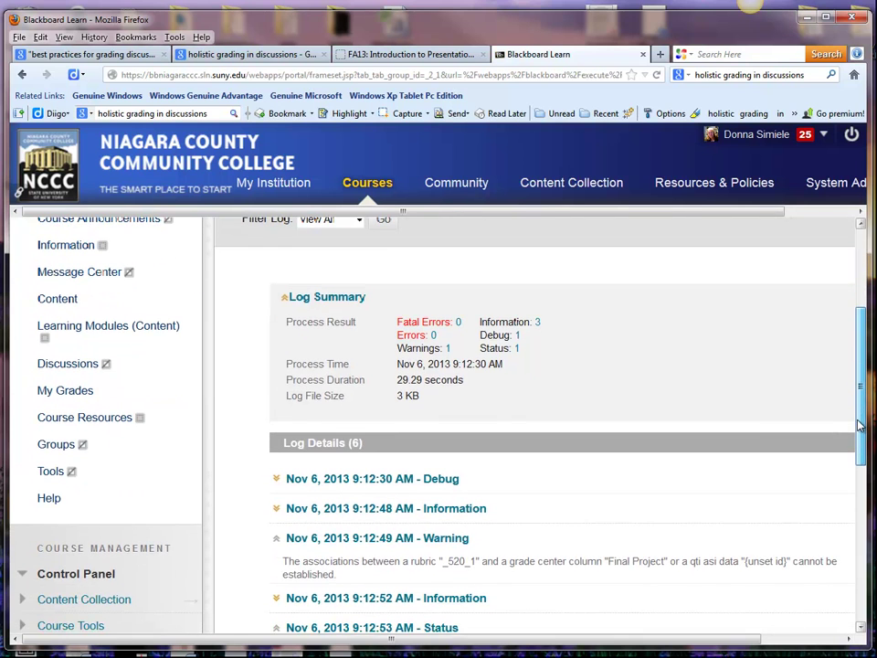
- Browse the course Content area's imported items, from Academic Integrity and NCCC to the Extra Credit folder
{"action": "left_click", "coordinate": [51, 304]}
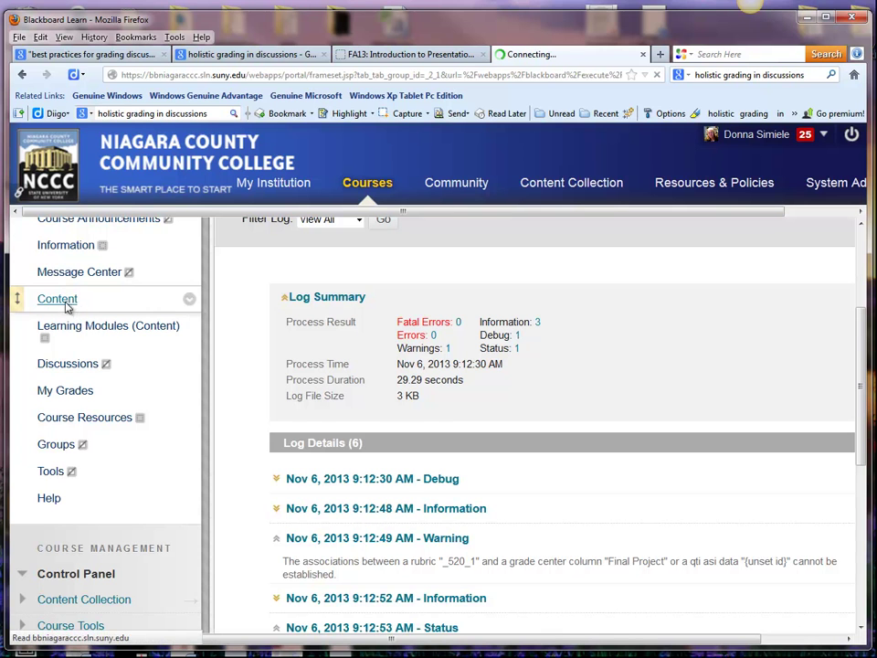
{"action": "scroll", "coordinate": [732, 436], "scroll_direction": "down", "scroll_amount": 4}
{"action": "scroll", "coordinate": [732, 438], "scroll_direction": "down", "scroll_amount": 15}
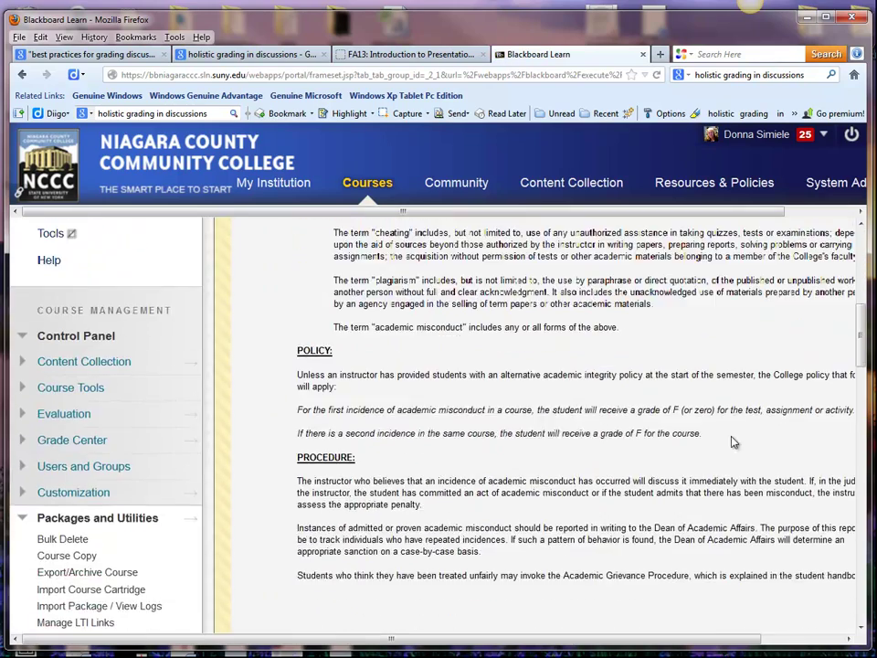
{"action": "scroll", "coordinate": [732, 444], "scroll_direction": "down", "scroll_amount": 10}
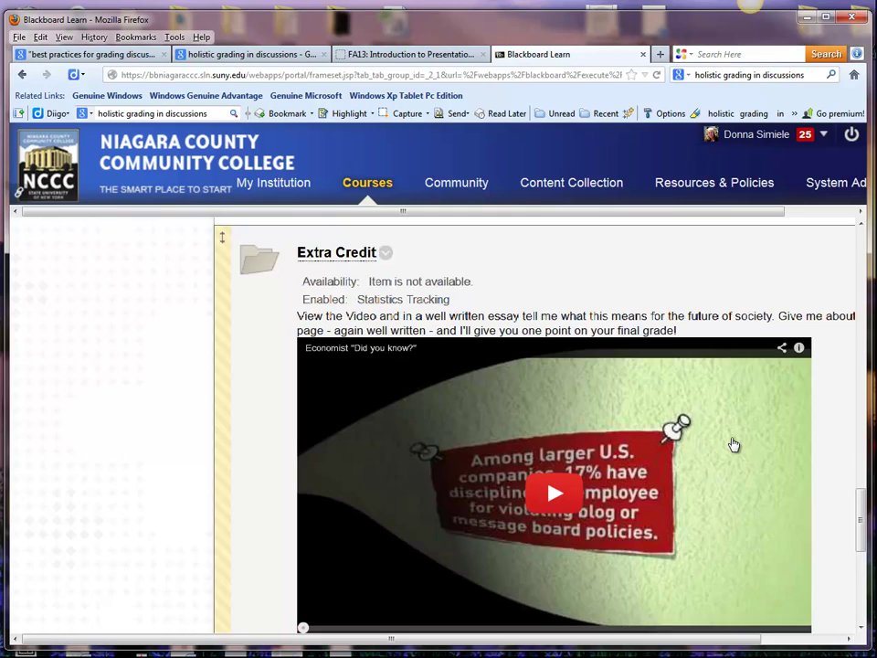
{"action": "scroll", "coordinate": [732, 444], "scroll_direction": "up", "scroll_amount": 20}
{"action": "scroll", "coordinate": [732, 444], "scroll_direction": "up", "scroll_amount": 8}
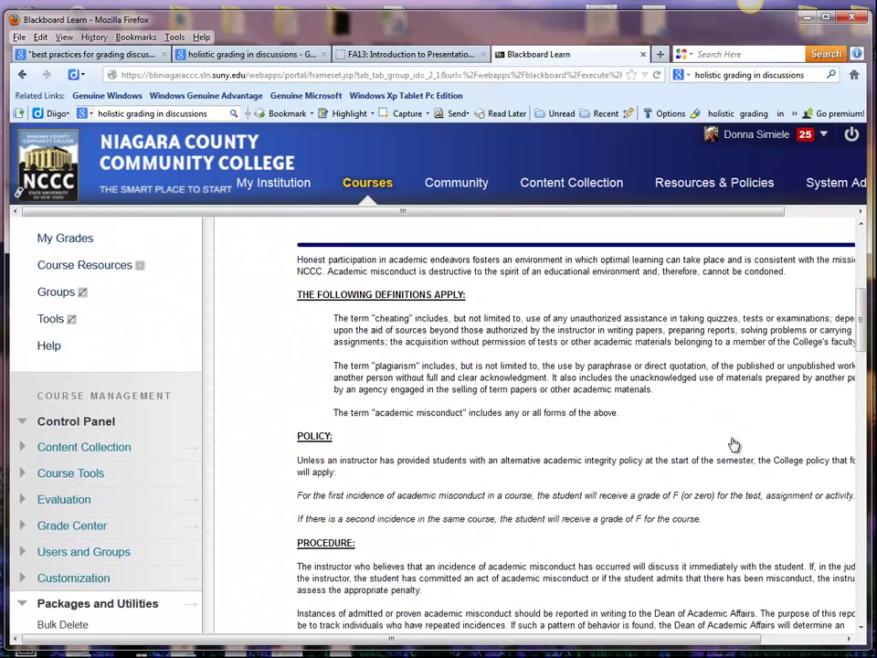